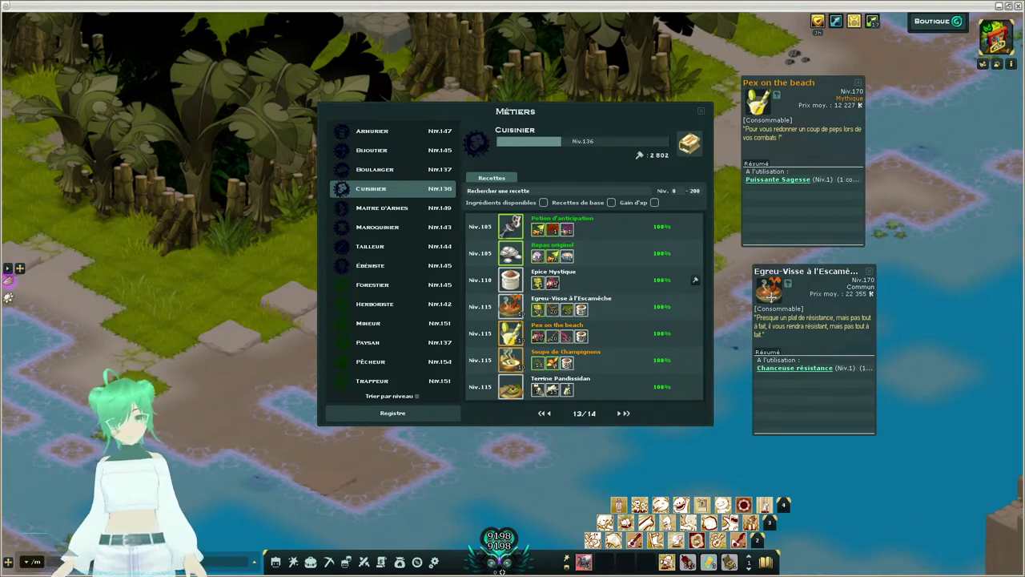
Move the Egreu-Visse à l'Escamèche item card away from the Métiers window and show the last page of Cuisinier recipes
left_click_drag(766, 295, 855, 285)
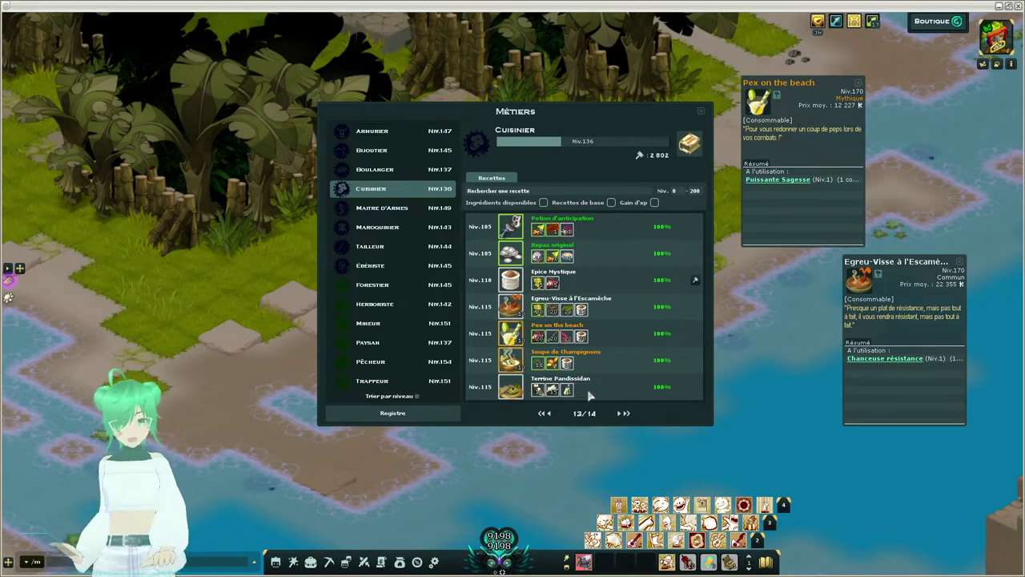
left_click(626, 413)
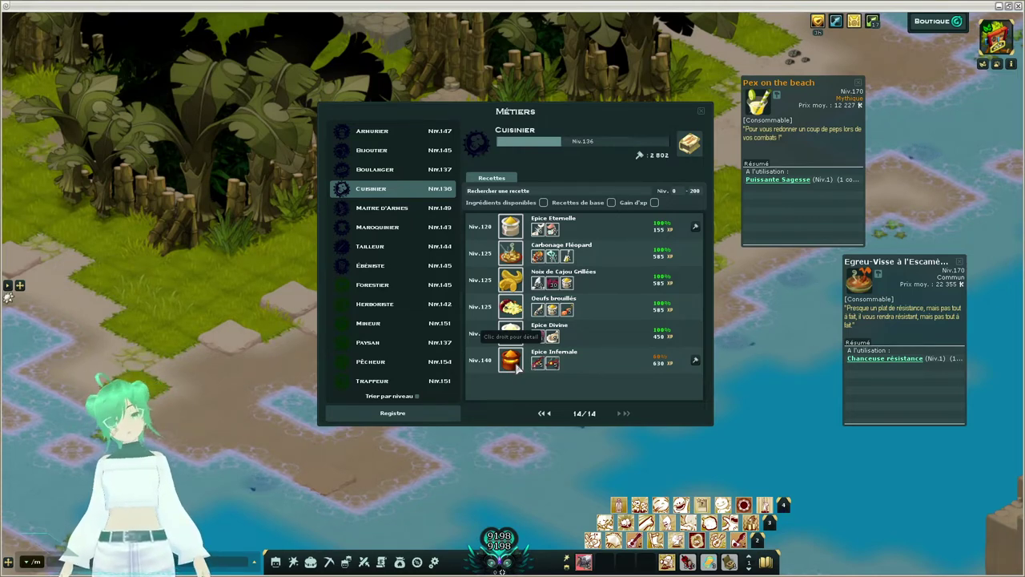
Switch to the Google Sheets document and go through the Pex on the Beach ingredients and their quantities in the Recettes table
key("alt+Tab")
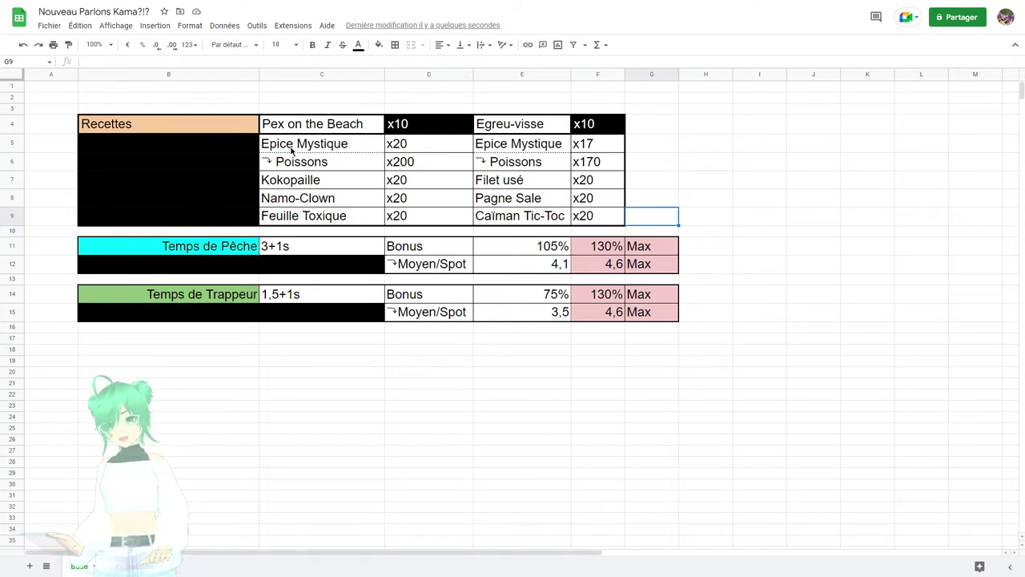
left_click(323, 132)
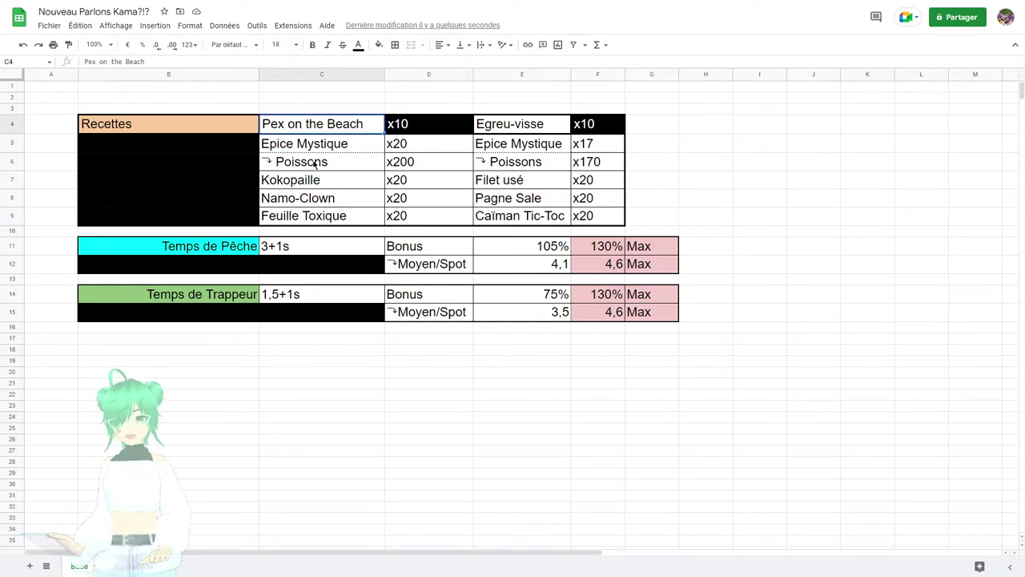
left_click(381, 148)
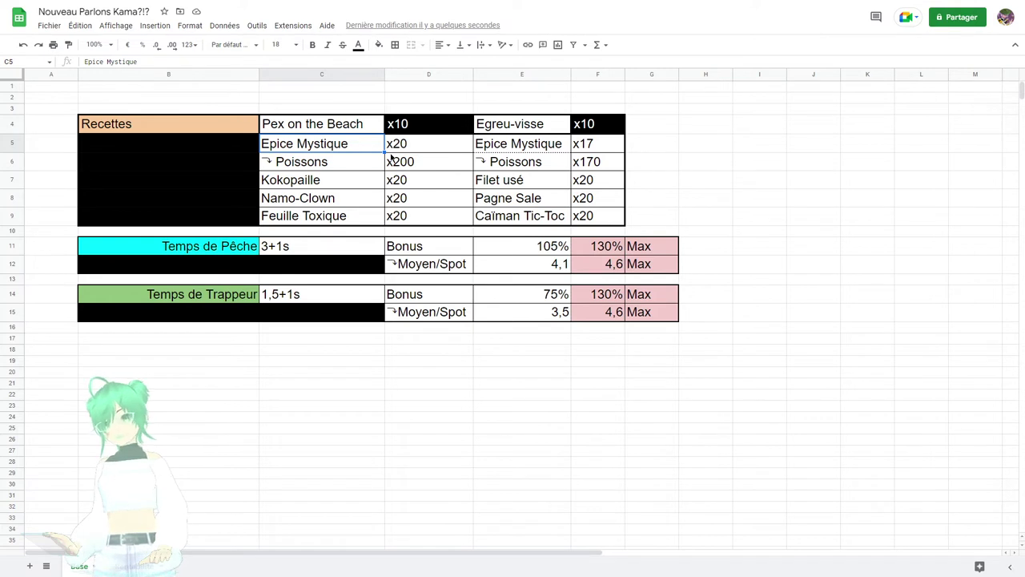
left_click(400, 151)
key("Down")
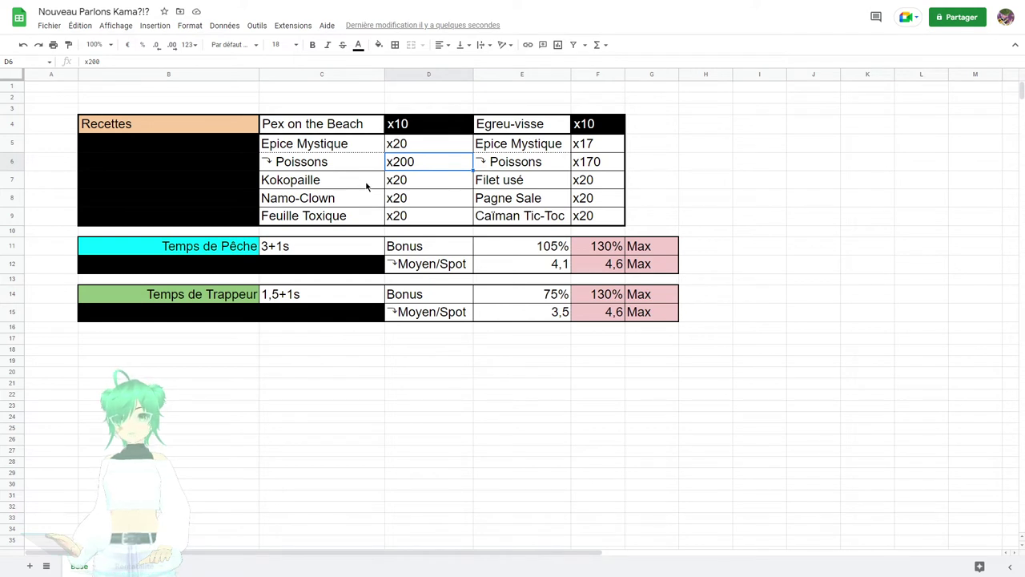
left_click(352, 221)
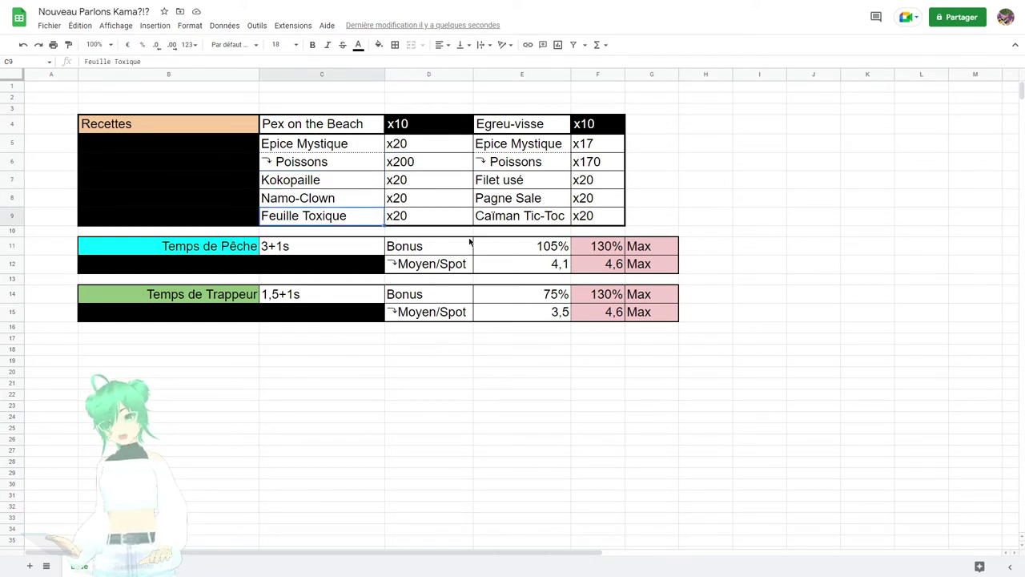
left_click(392, 205)
left_click(334, 205)
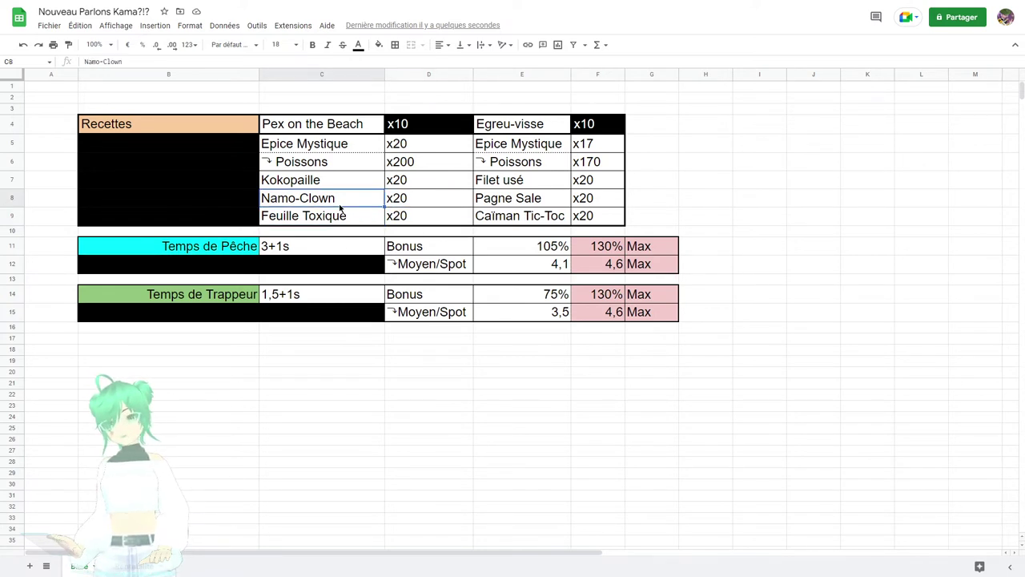
Go through the Egreu-visse ingredients and quantities in the Recettes table, from Epice Mystique down to Caïman Tic-Toc
left_click(510, 130)
left_click(563, 144)
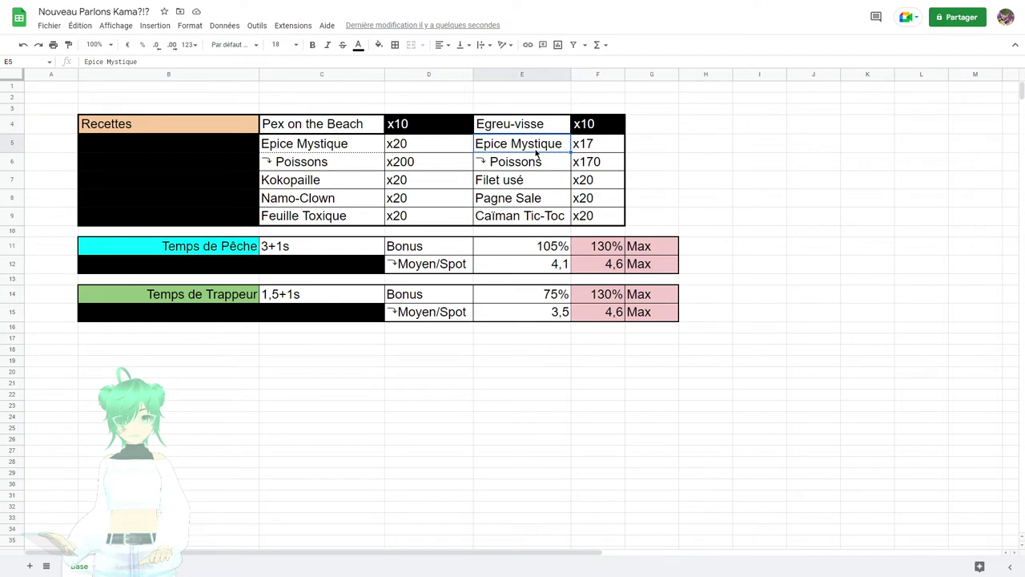
left_click(593, 167)
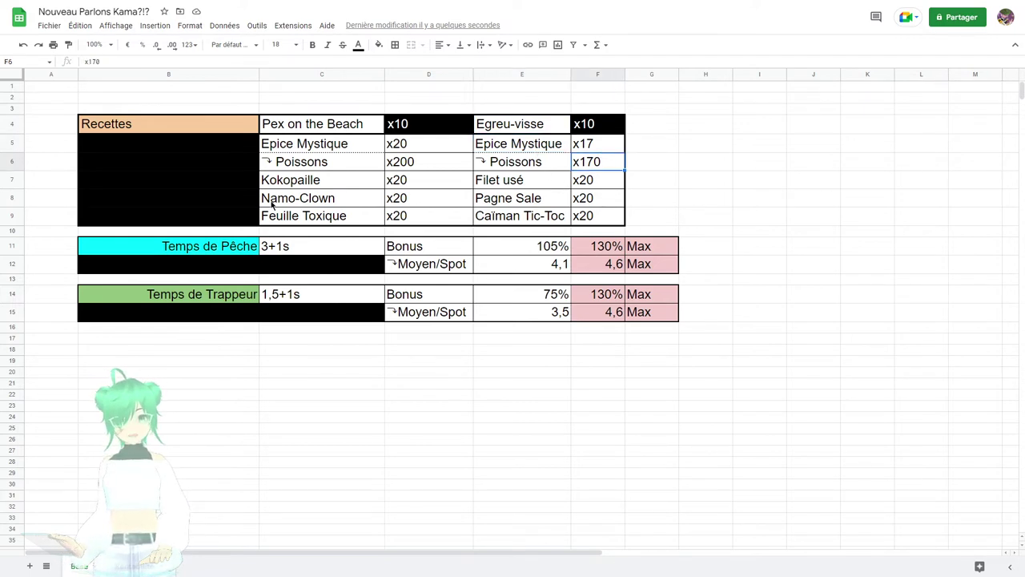
left_click(548, 181)
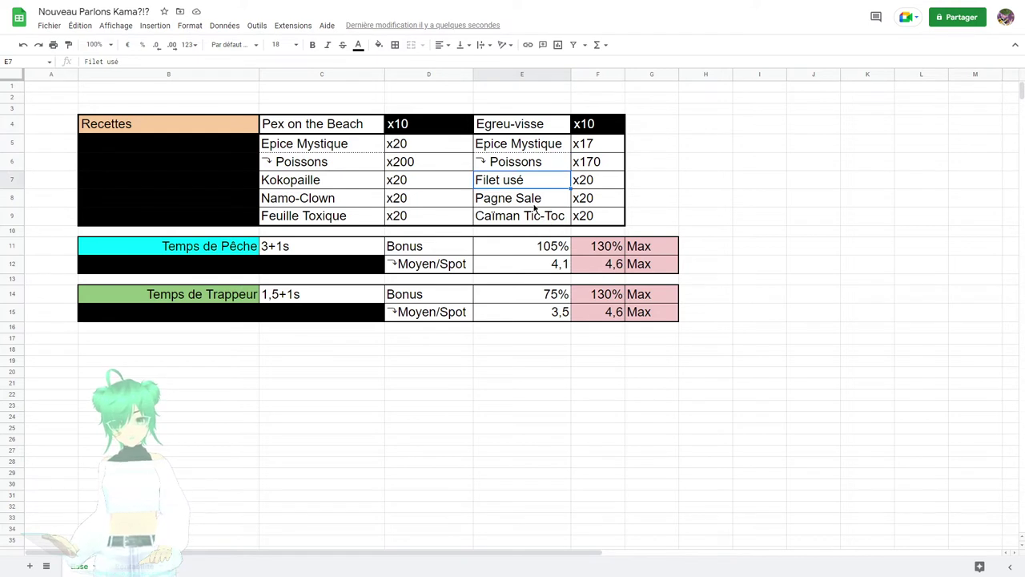
left_click(534, 205)
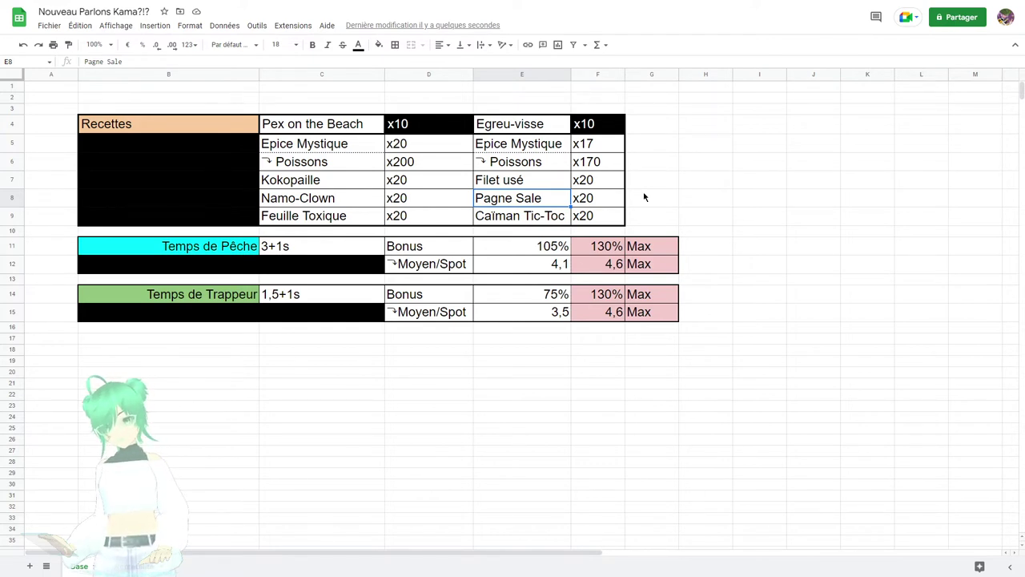
left_click(541, 220)
left_click(594, 217)
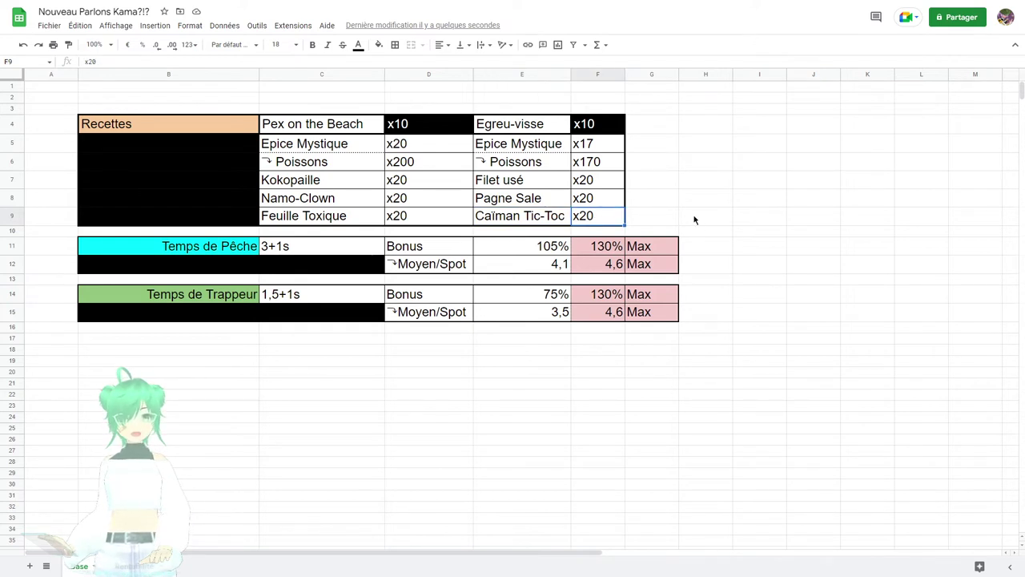
Examine the Temps de Pêche and Temps de Trappeur tables, covering harvest times, bonus and average per spot
left_click(135, 254)
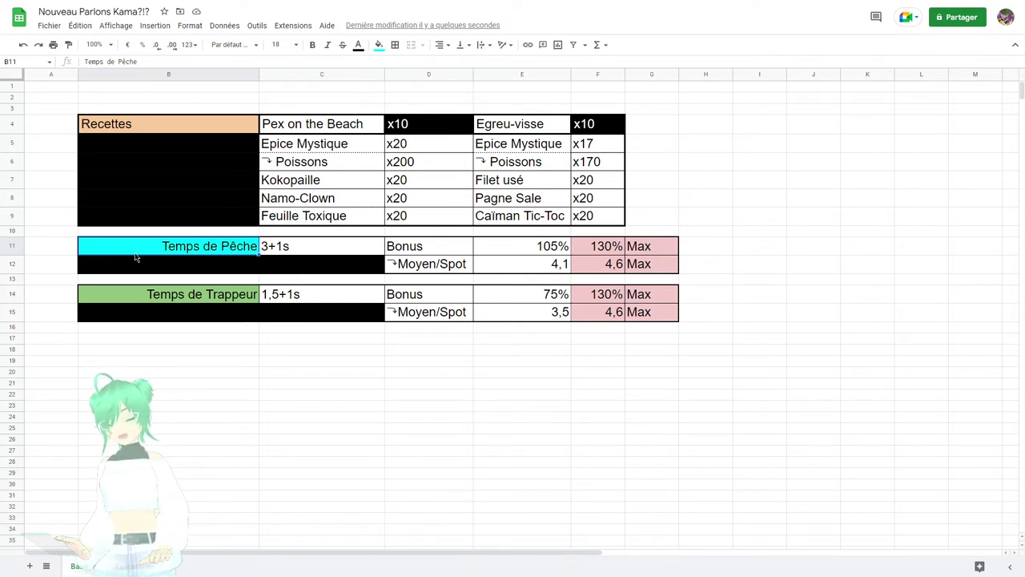
left_click(313, 245)
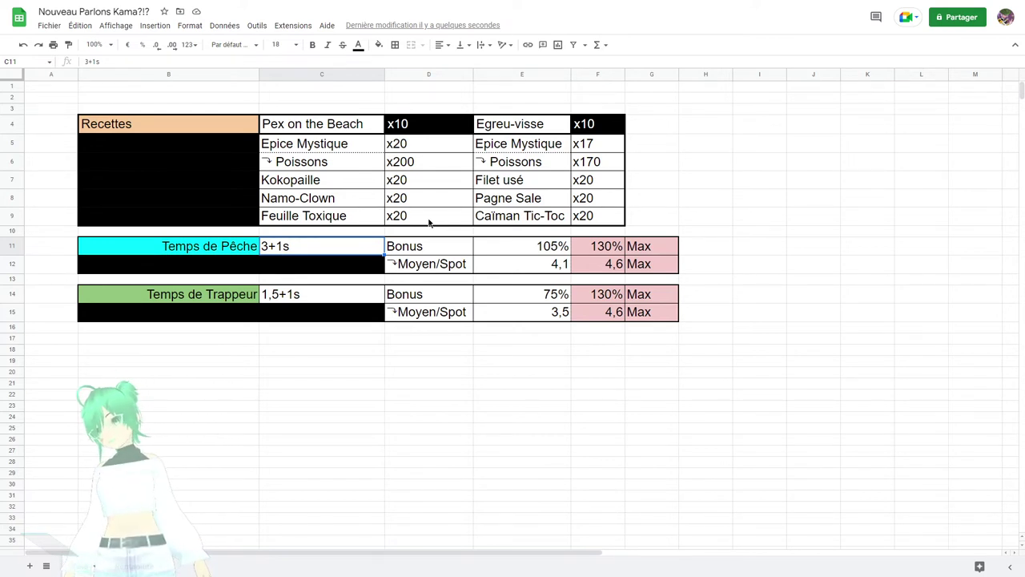
left_click(446, 250)
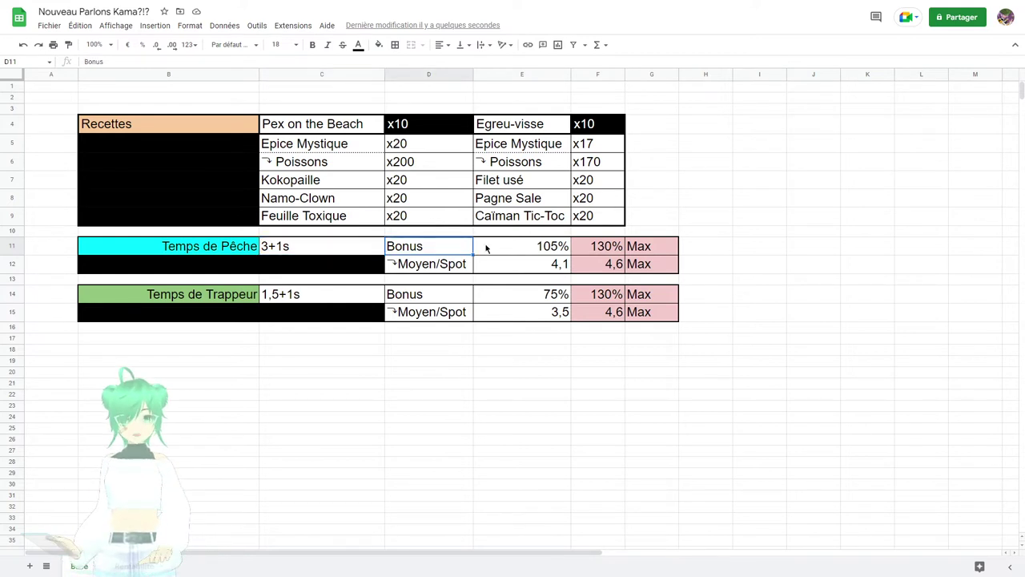
left_click(505, 245)
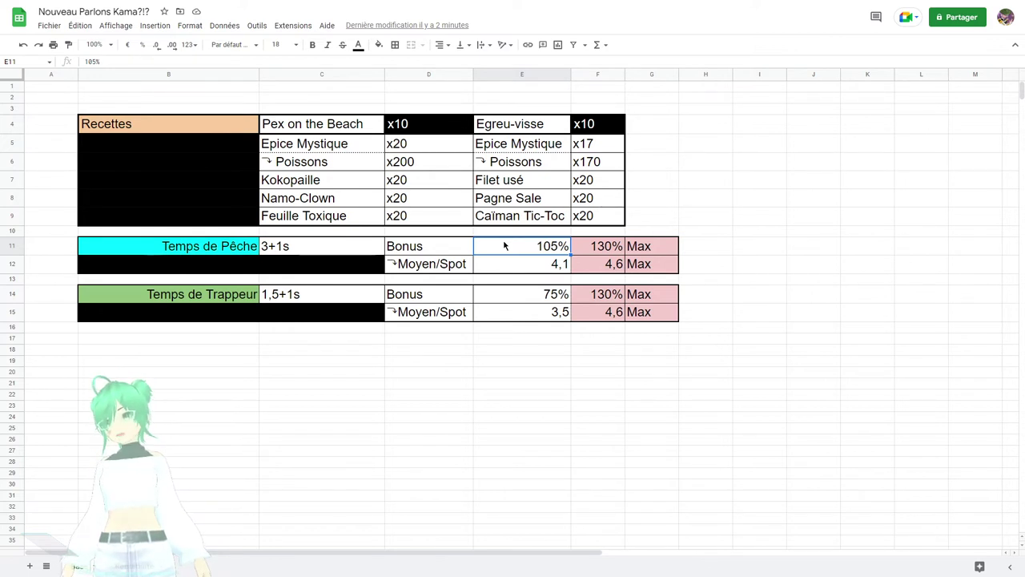
left_click(318, 300)
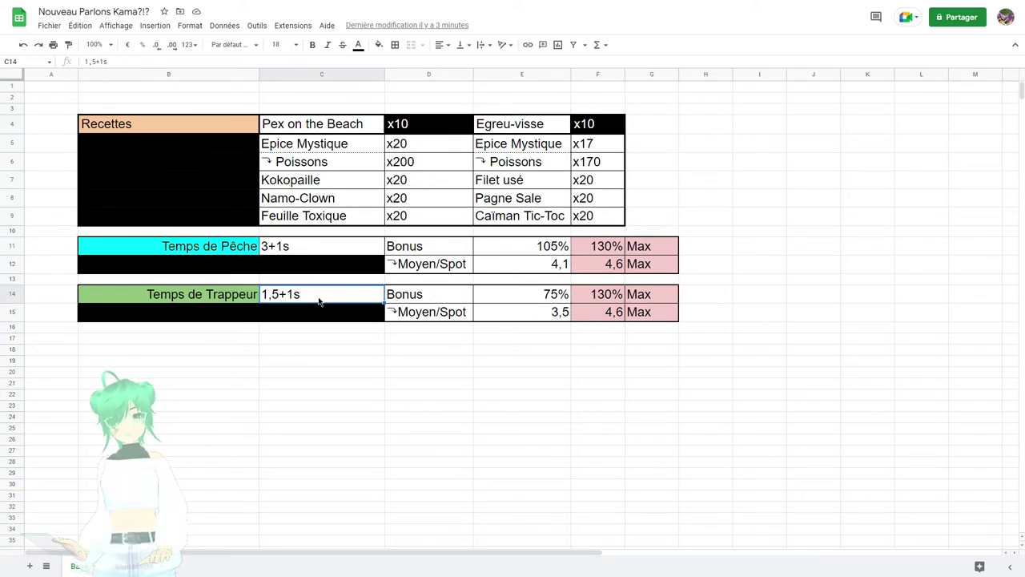
left_click(187, 281)
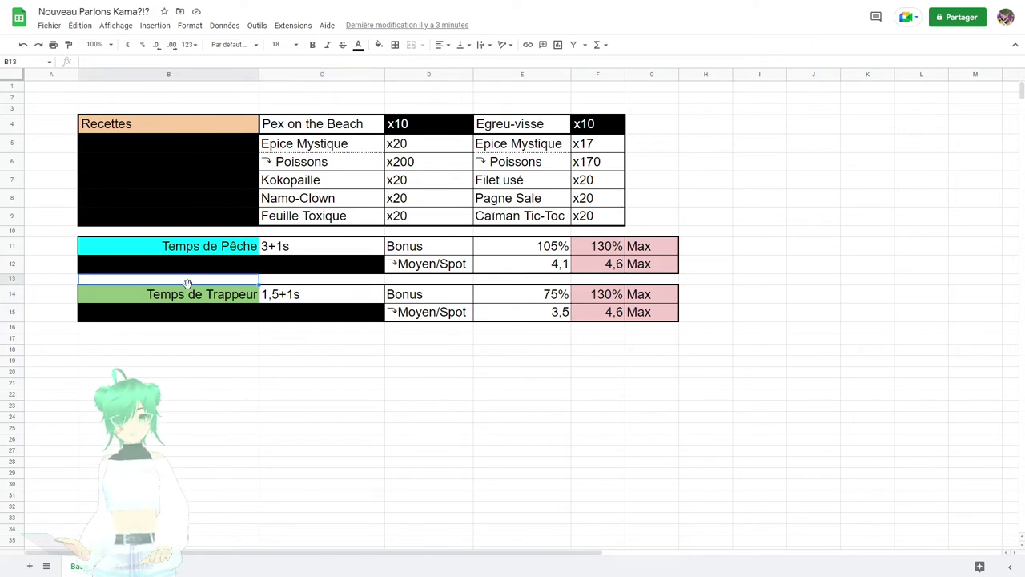
left_click(439, 264)
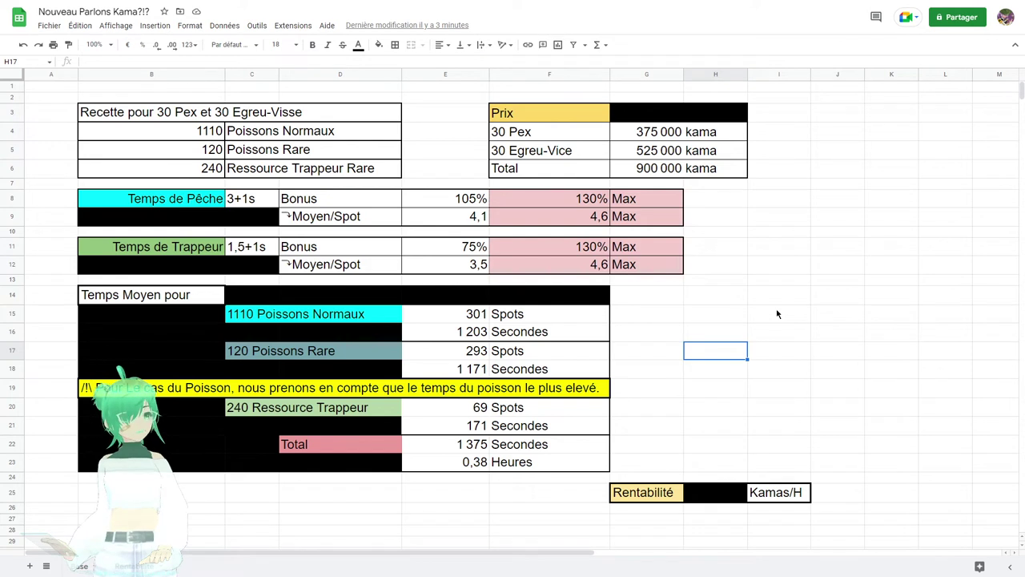
Review the profitability sheet for 30 Pex and 30 Egreu-Visse, checking the total price and the total time in hours
left_click(721, 221)
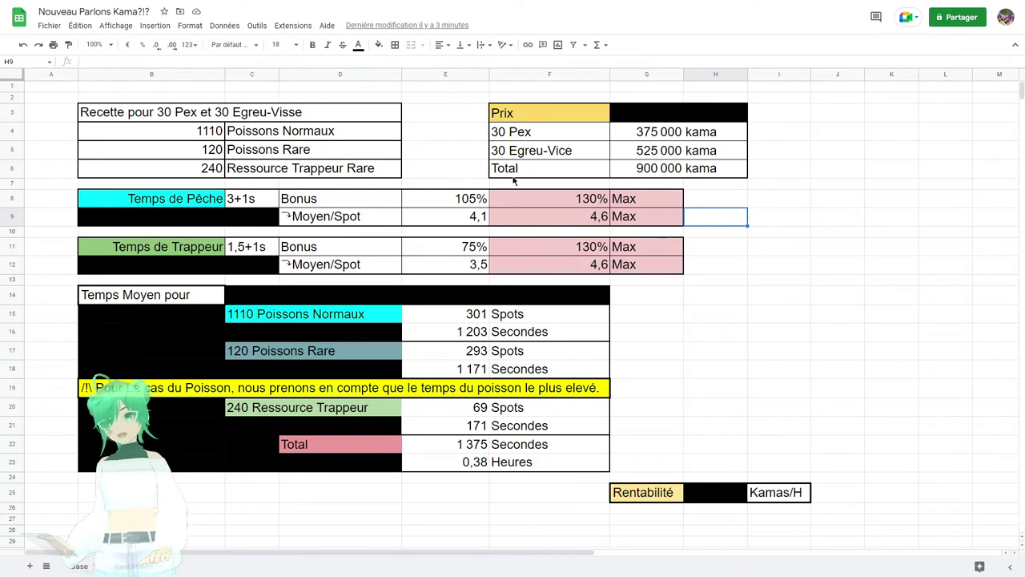
left_click(188, 101)
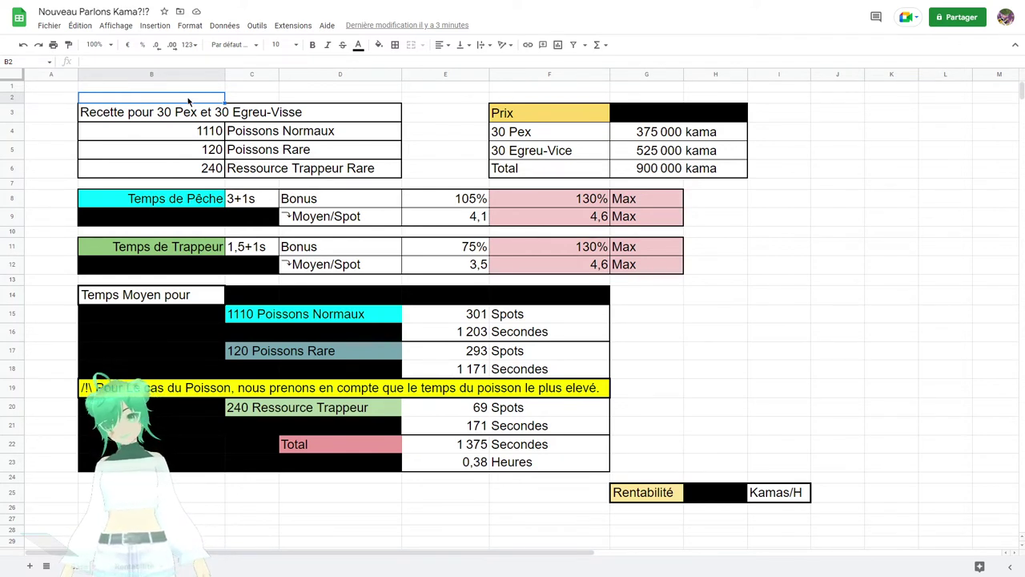
left_click(654, 175)
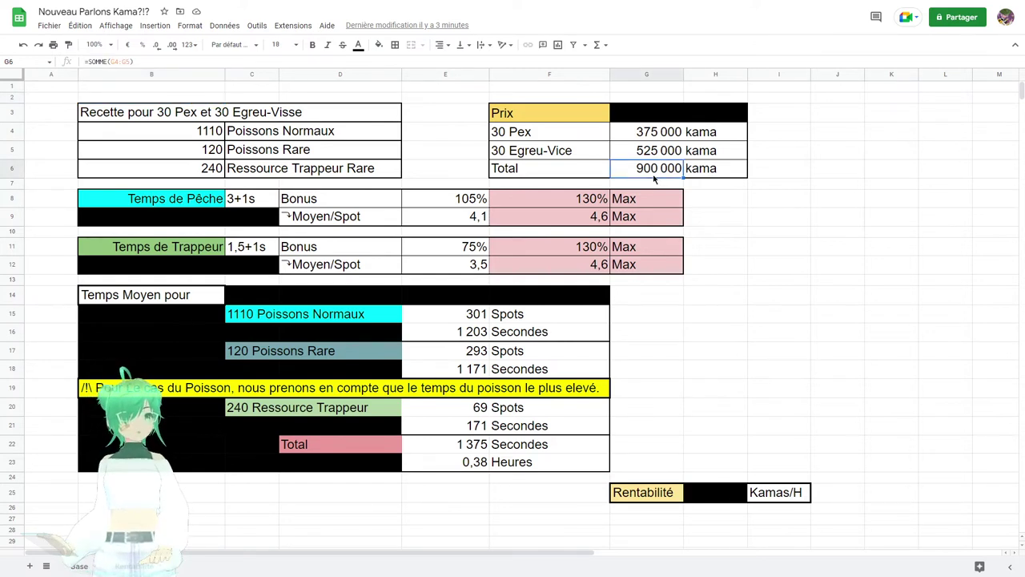
left_click(480, 465)
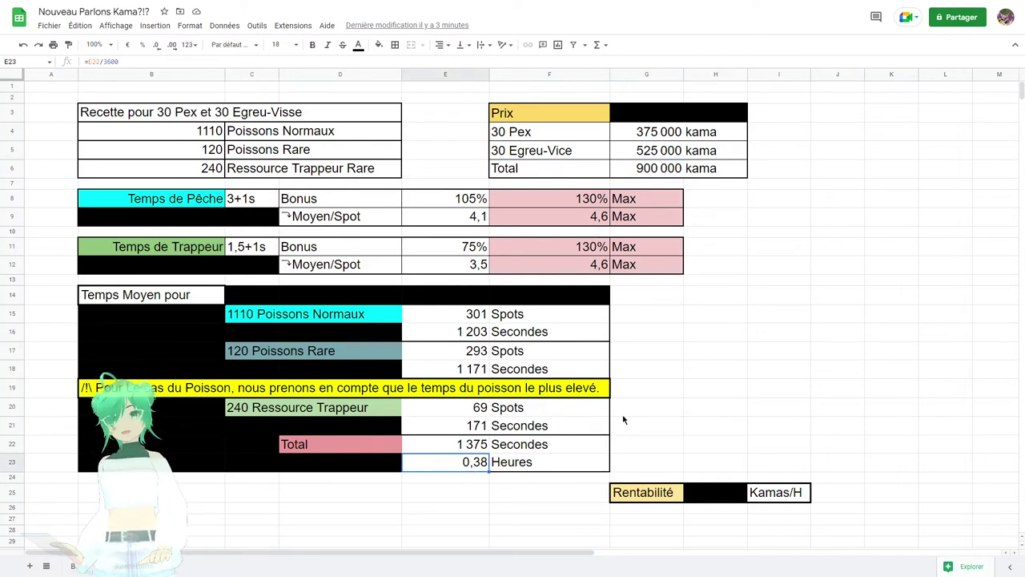
Inspect the quantities of normal fish, rare fish and rare trapper resources in the recipe table for 30 Pex and 30 Egreu-Visse
left_click(328, 111)
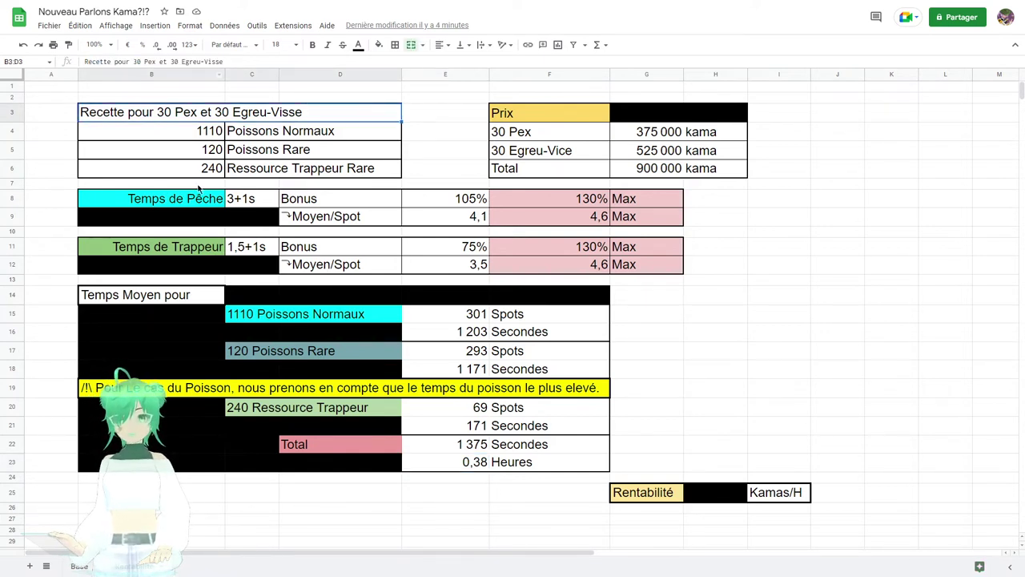
key("Down")
key("Down")
key("Down")
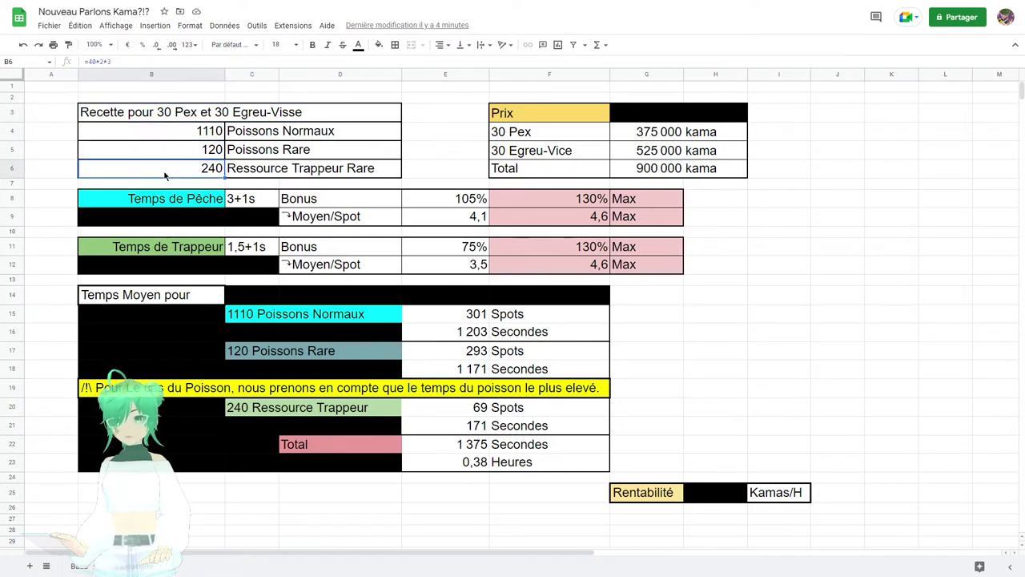
key("Right")
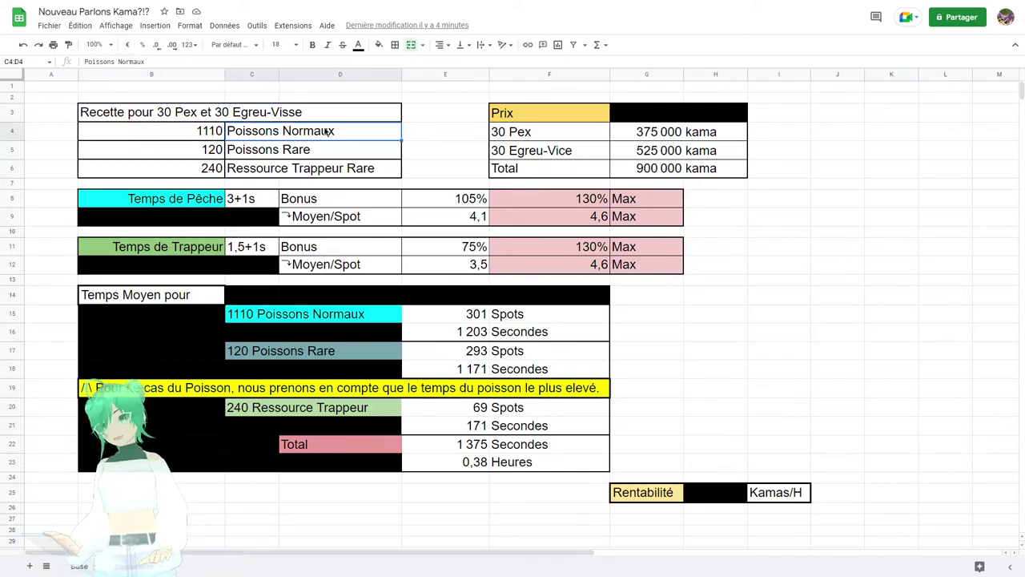
key("Up")
key("Down")
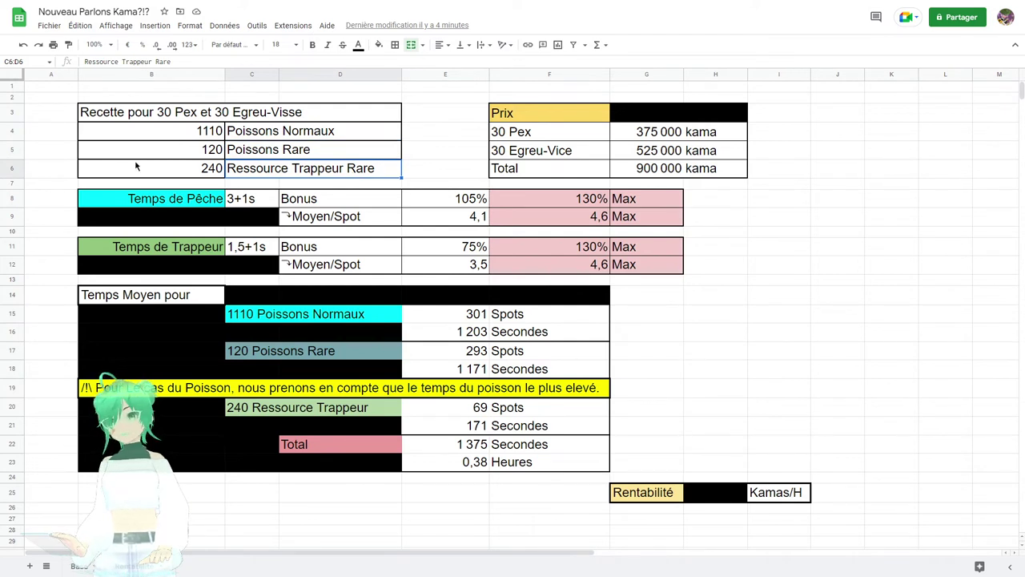
left_click(159, 138)
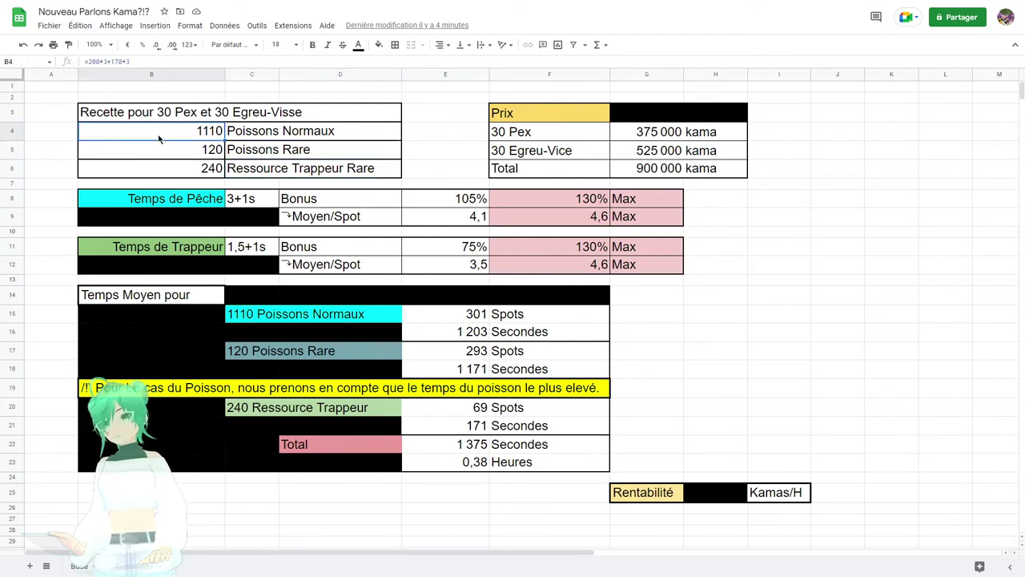
left_click(165, 144)
left_click(176, 176)
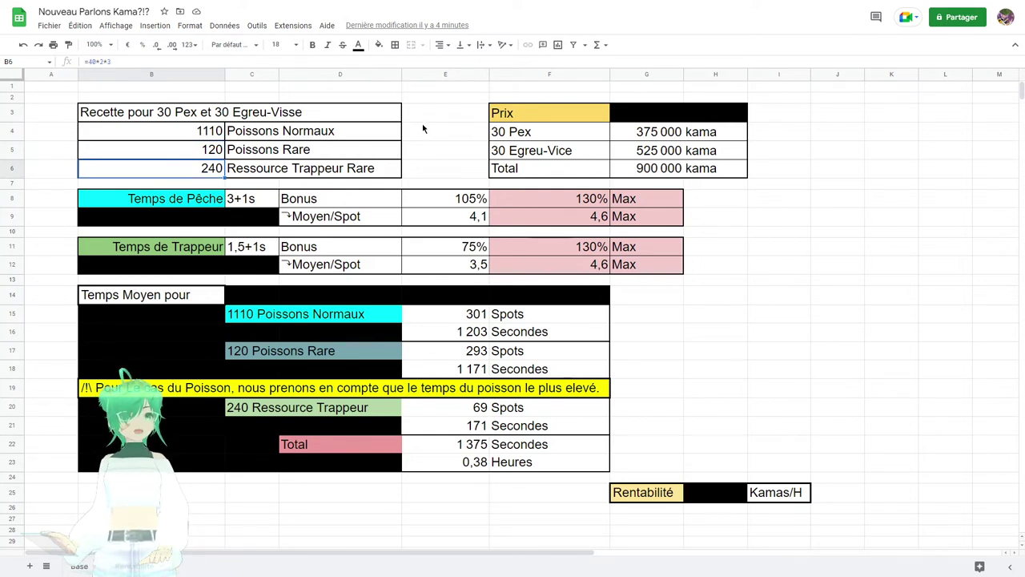
Inspect the formulas behind the total, 30 Pex and 30 Egreu-Vice amounts in the Prix table
left_click(643, 169)
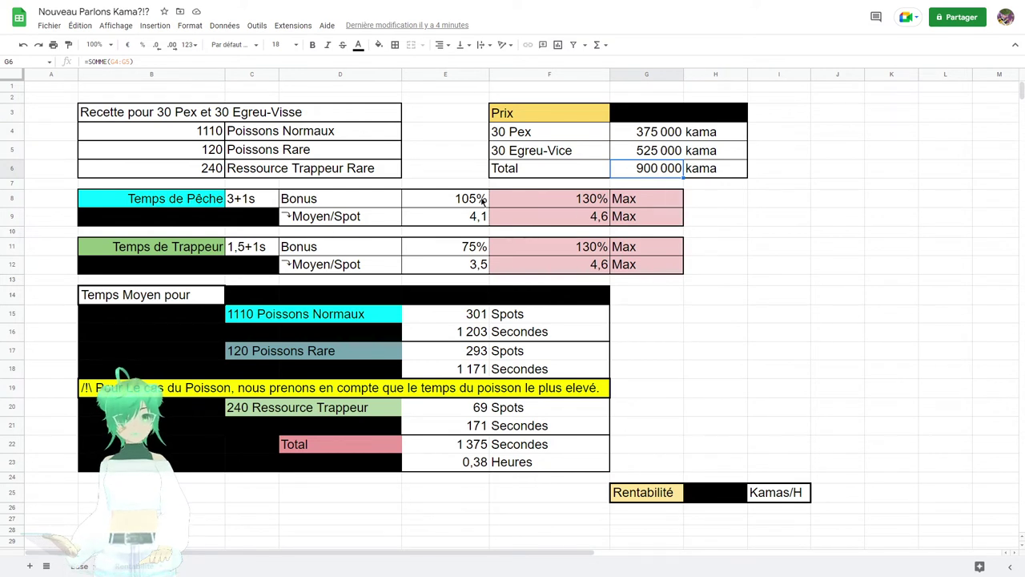
key("Up")
key("Up")
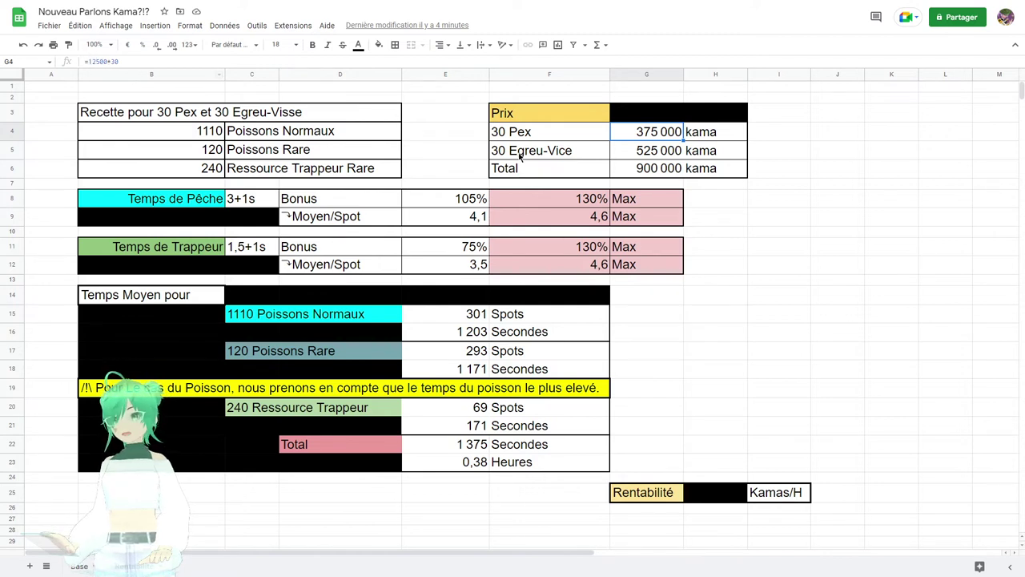
left_click(614, 153)
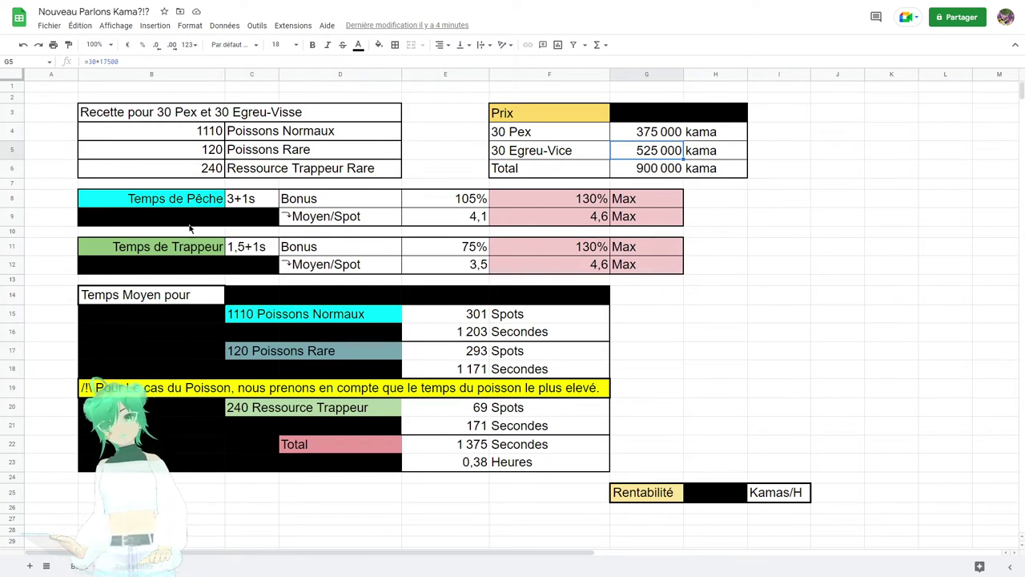
Inspect the formulas behind the current average per spot in the Temps de Pêche and Temps de Trappeur tables
left_click(156, 205)
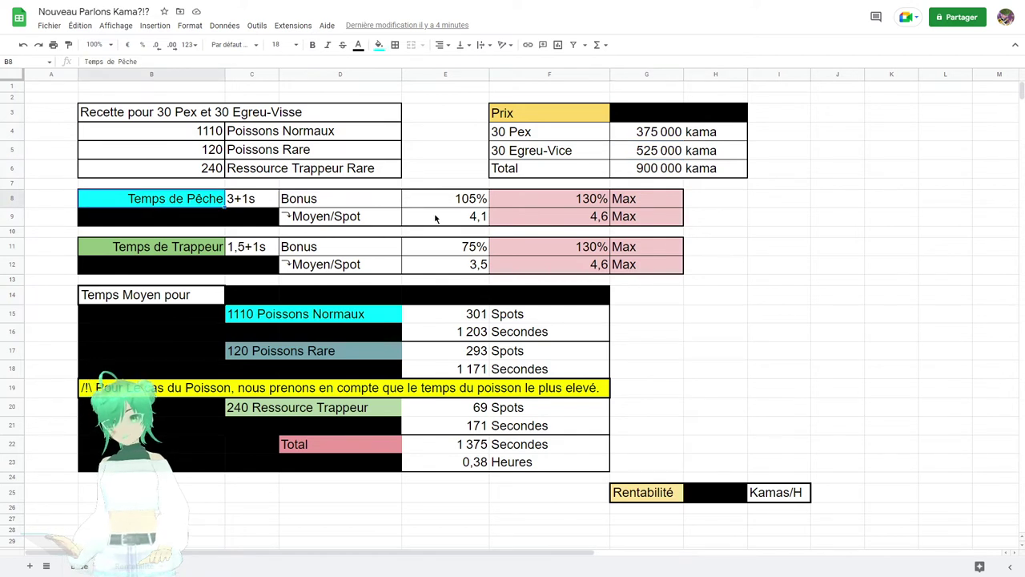
left_click(416, 219)
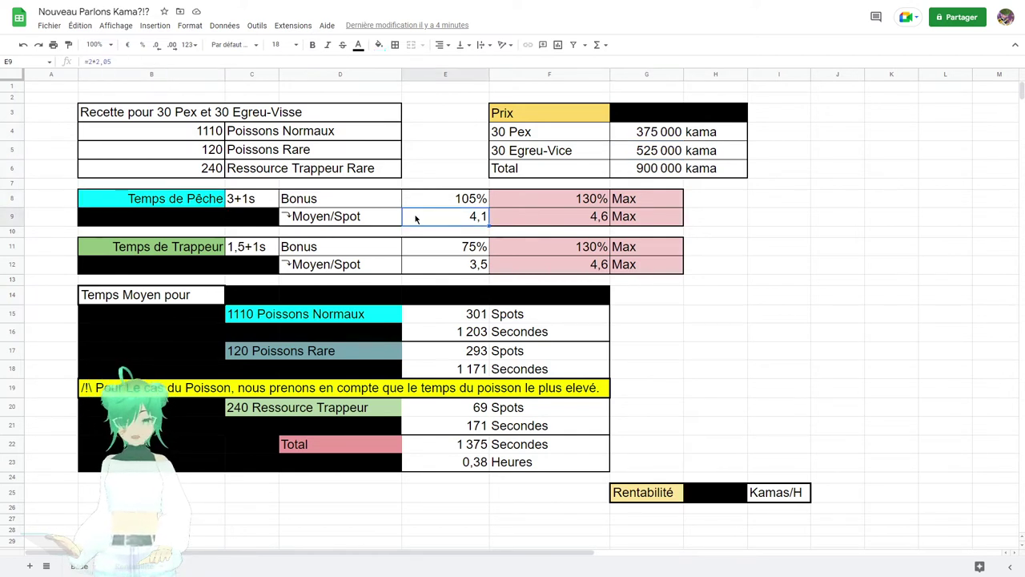
left_click(442, 260)
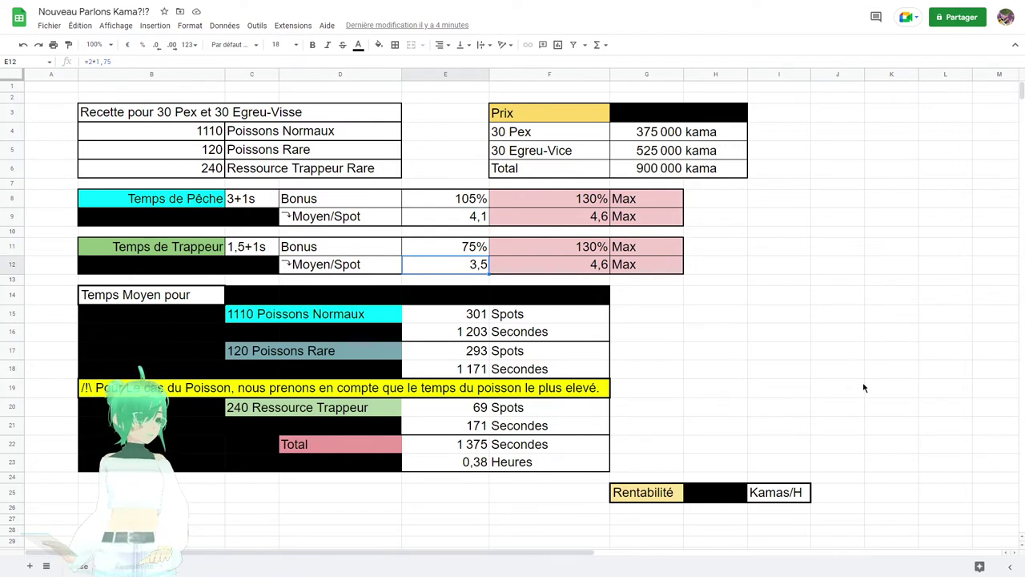
Inspect the formulas behind the Poissons Normaux, Poissons Rare and Ressource Trappeur Rare quantities in the recipe table
left_click(150, 139)
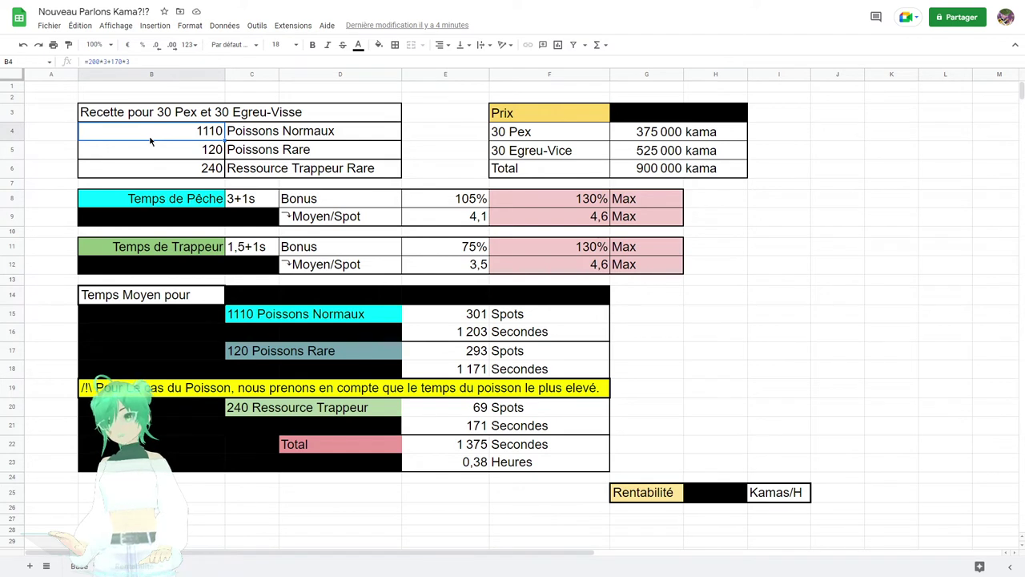
left_click(151, 154)
left_click(176, 129)
left_click(175, 154)
left_click(177, 180)
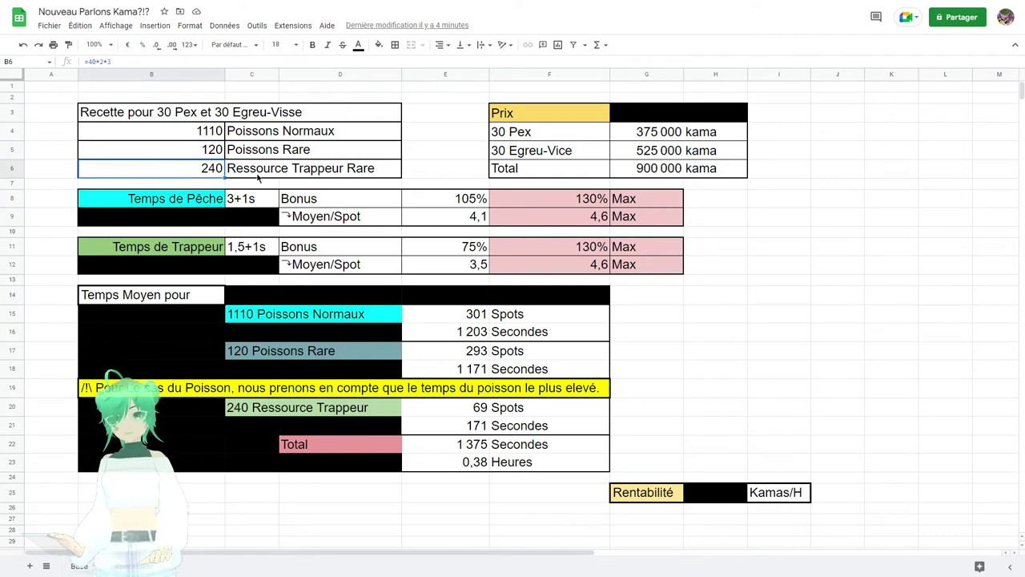
Compare the spot and seconds formulas for Poissons Normaux and Poissons Rare in the Temps Moyen table
left_click(454, 333)
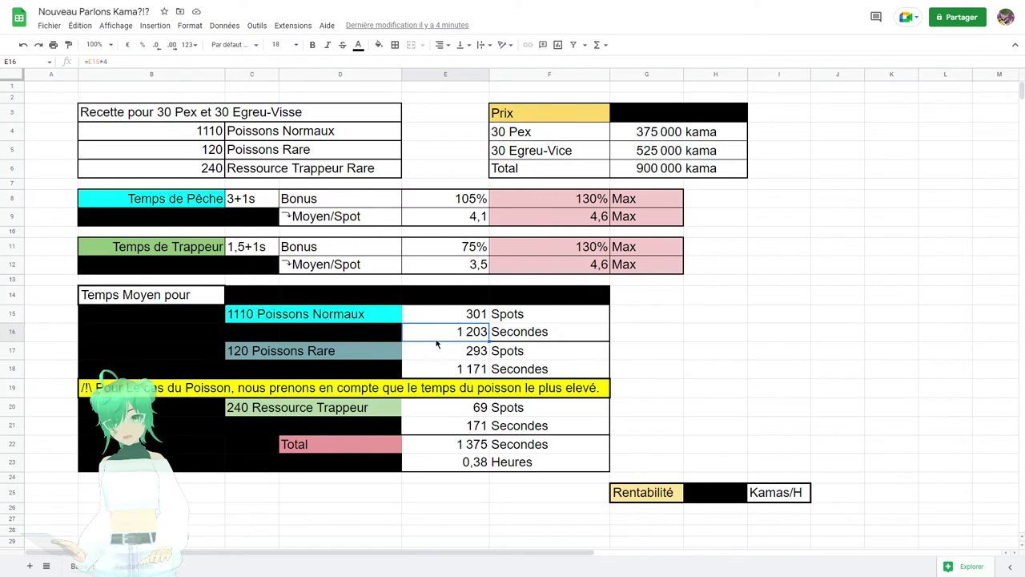
left_click(443, 368)
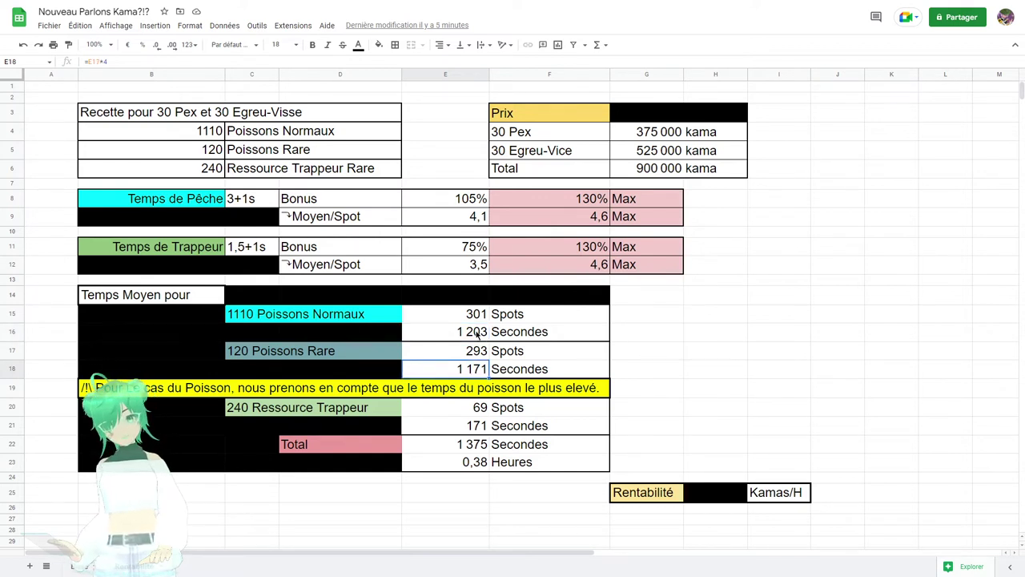
left_click(413, 332)
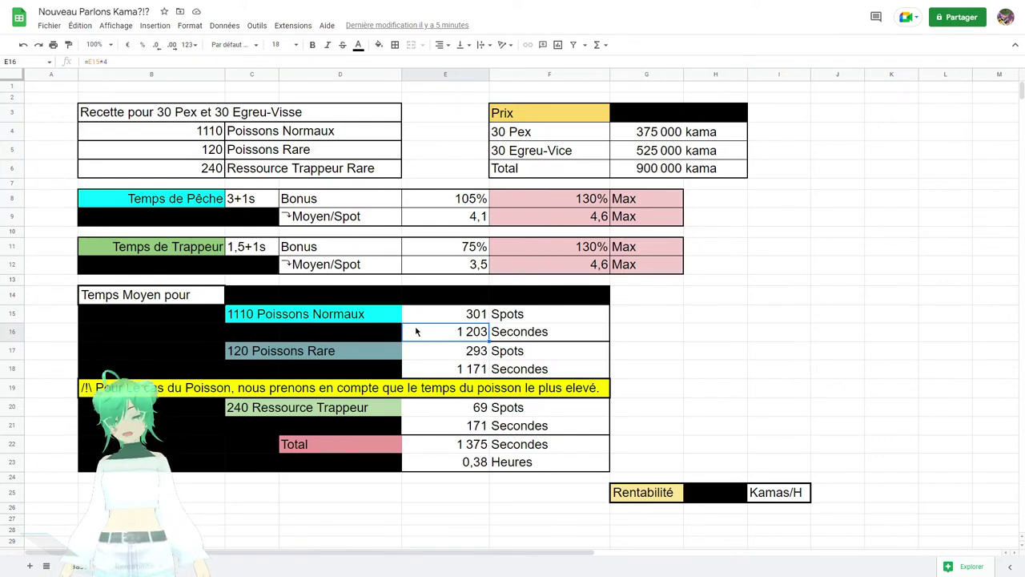
left_click(436, 320)
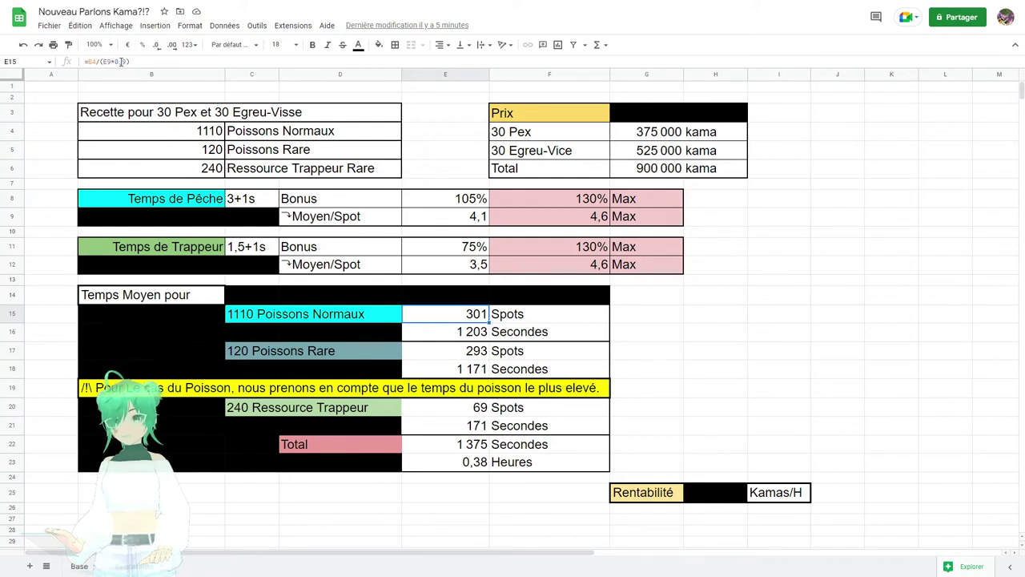
left_click(463, 356)
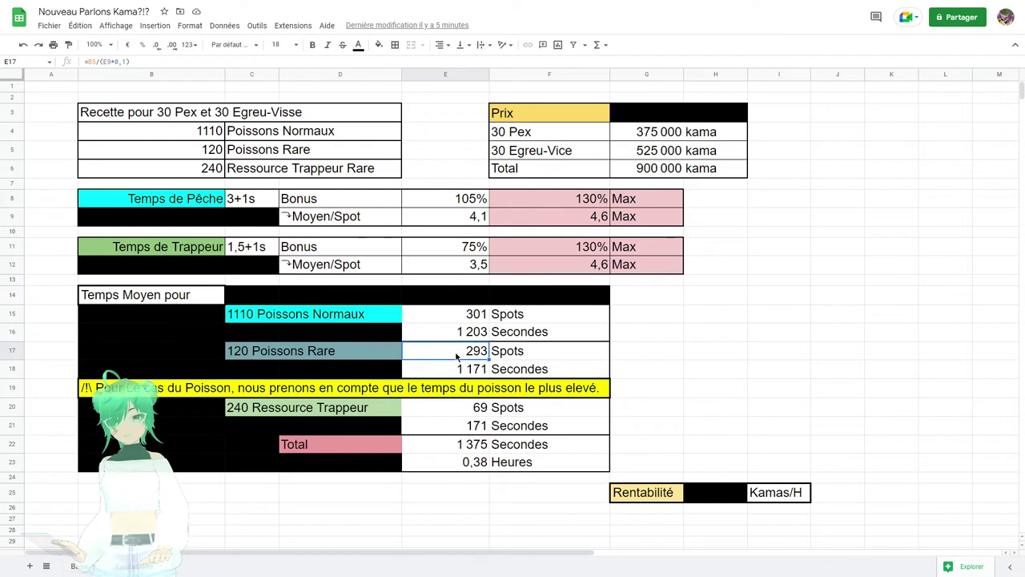
left_click(433, 321)
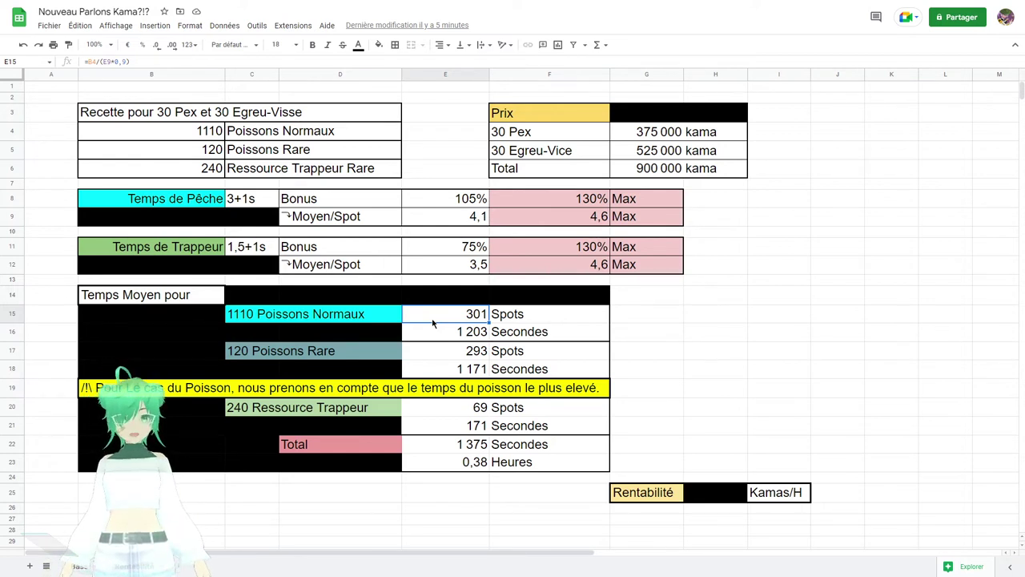
left_click(439, 337)
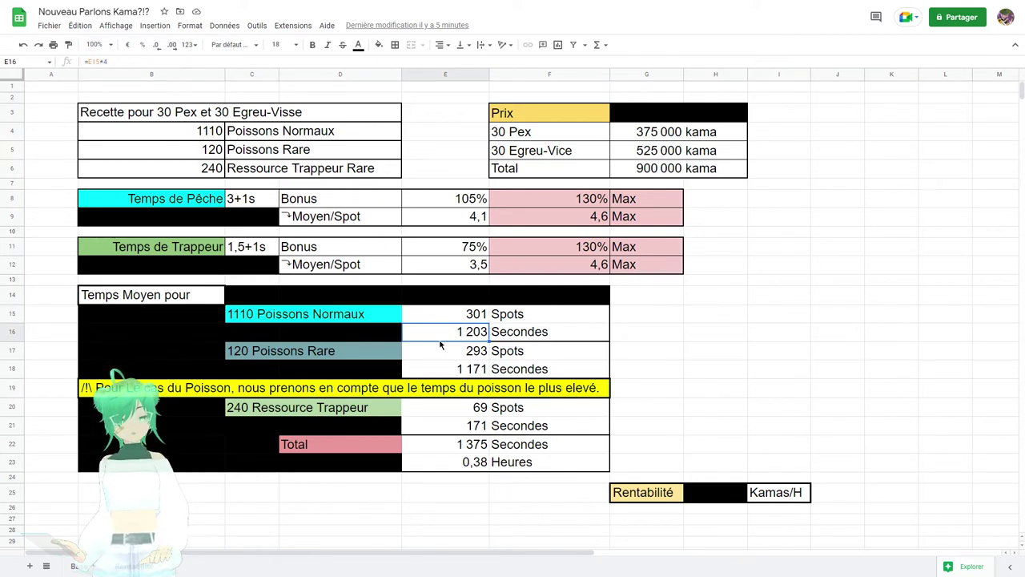
left_click(442, 373)
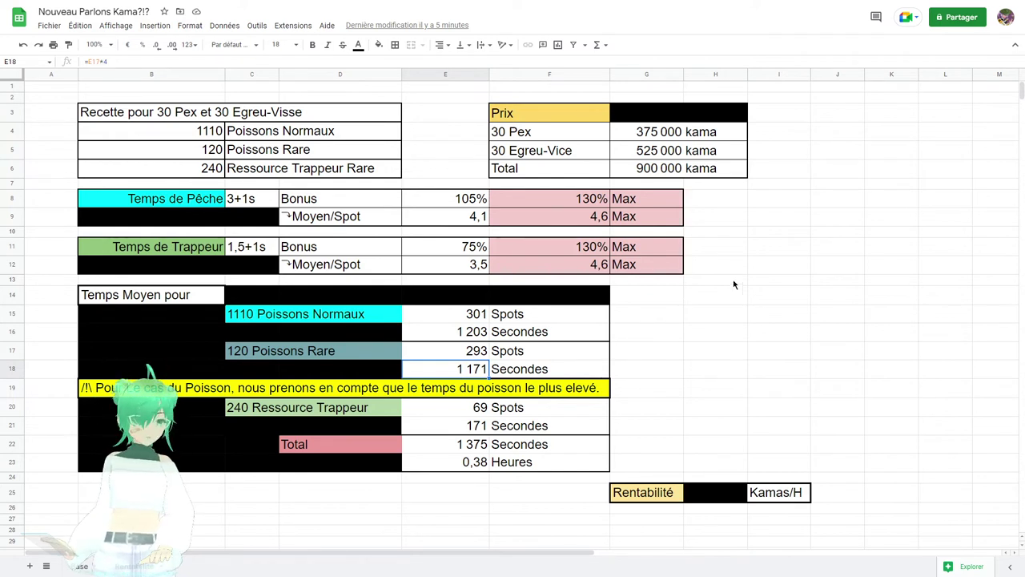
left_click(449, 336)
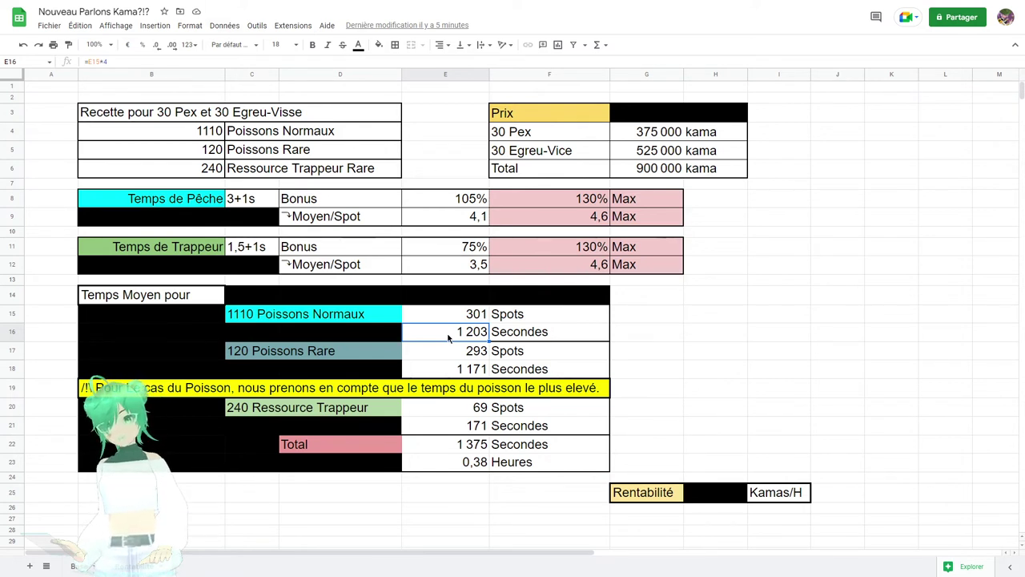
Inspect the formulas for the Ressource Trappeur spots and seconds and for the total time in seconds and hours
left_click(424, 414)
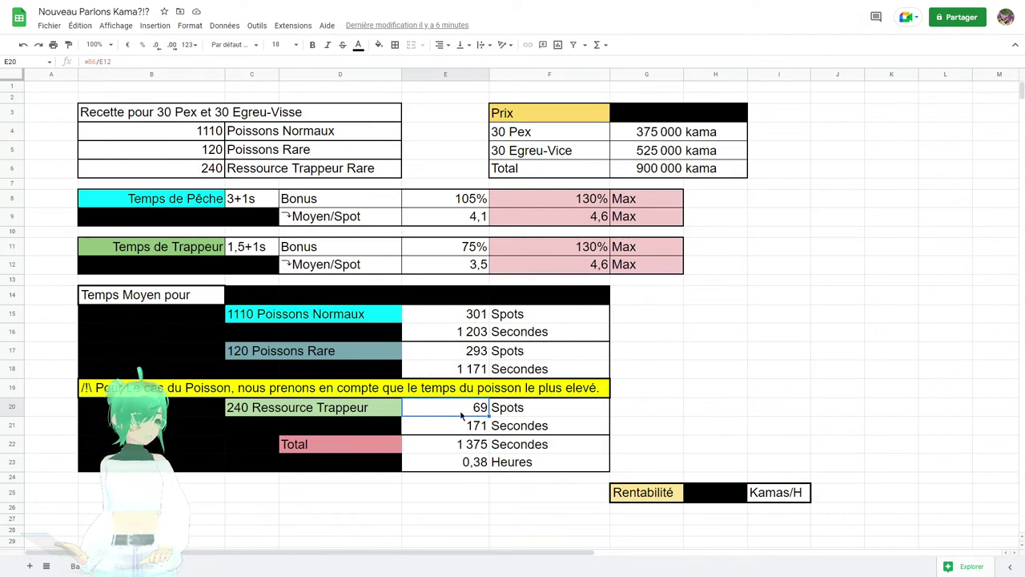
left_click(439, 426)
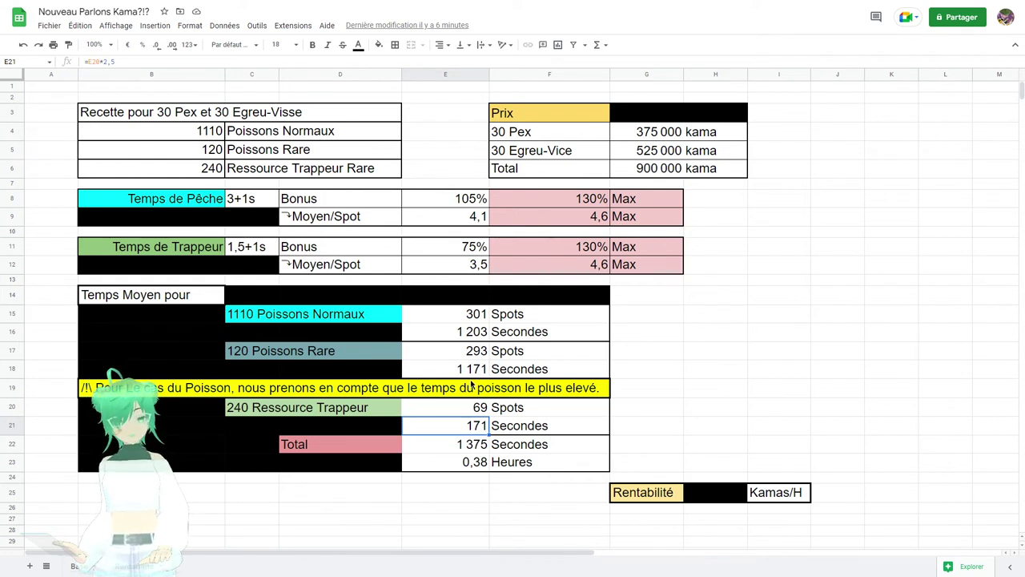
left_click(443, 447)
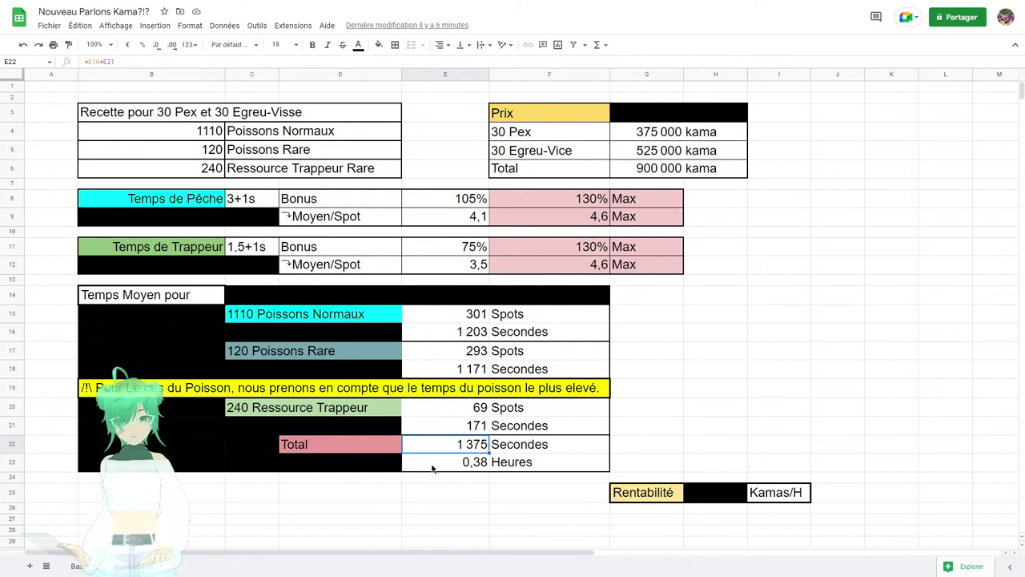
left_click(434, 467)
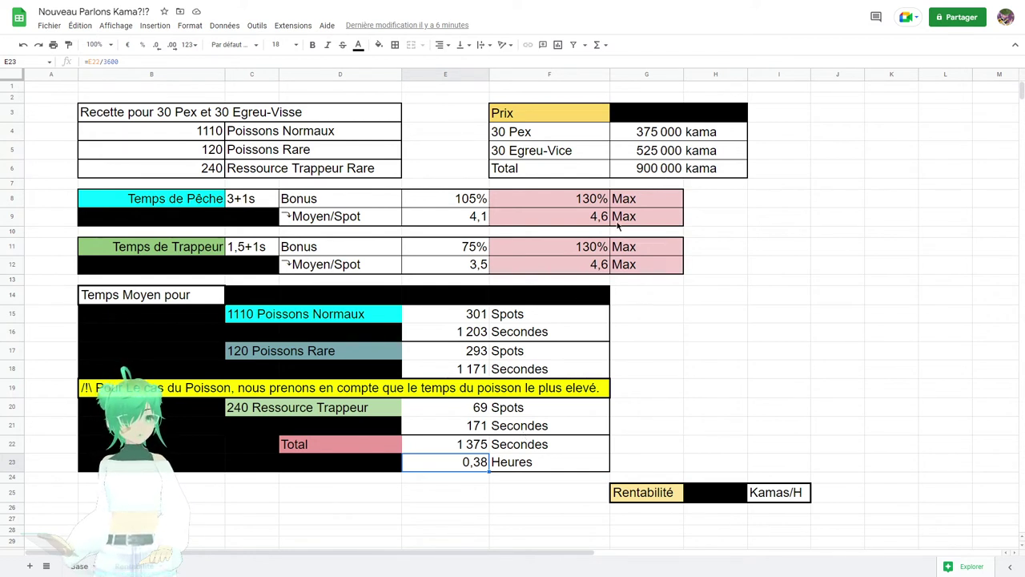
Change the fill of the blacked-out Rentabilité value cell to white, and switch to the game window
left_click(703, 488)
left_click(379, 44)
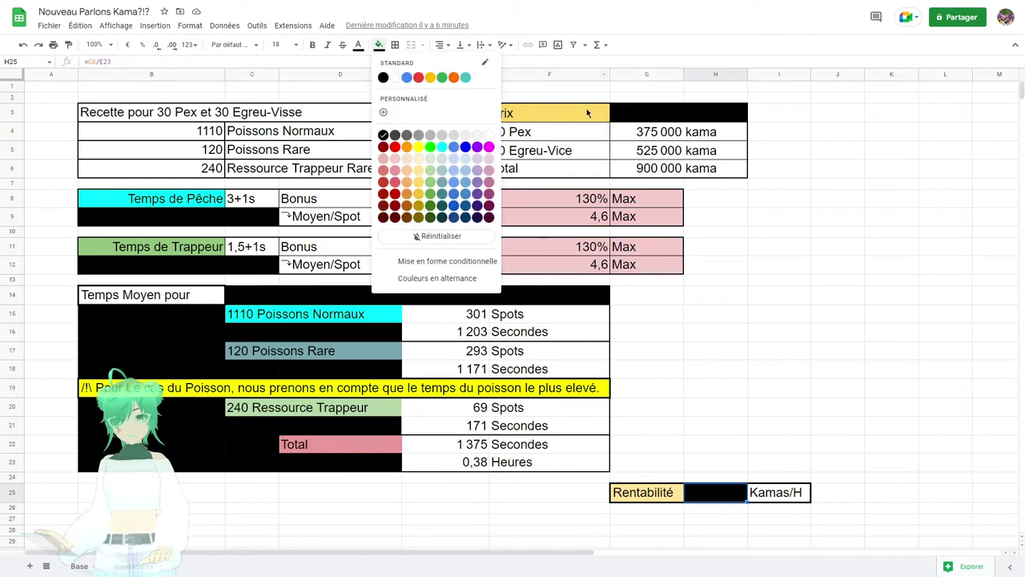
left_click(395, 77)
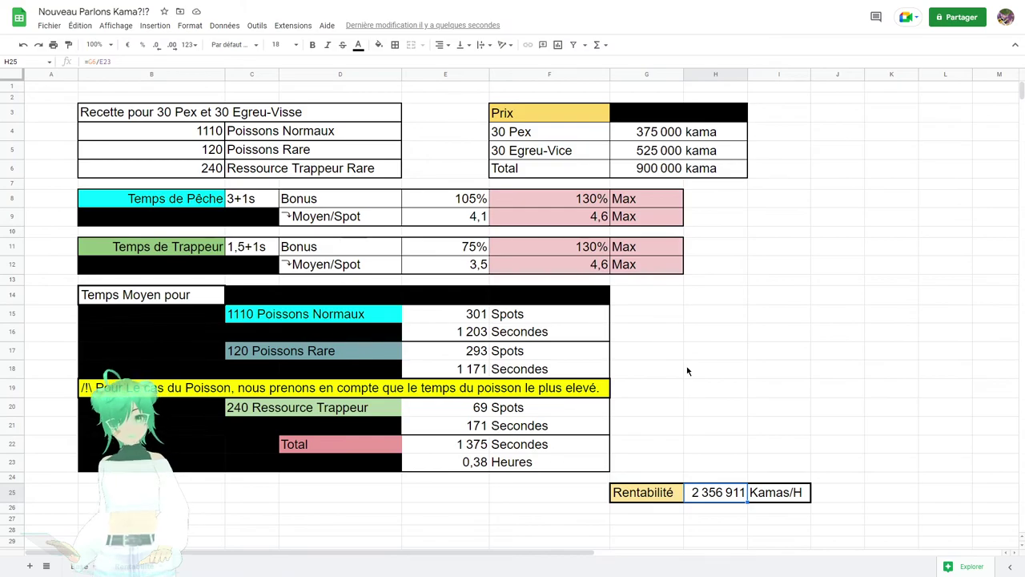
key("alt+Tab")
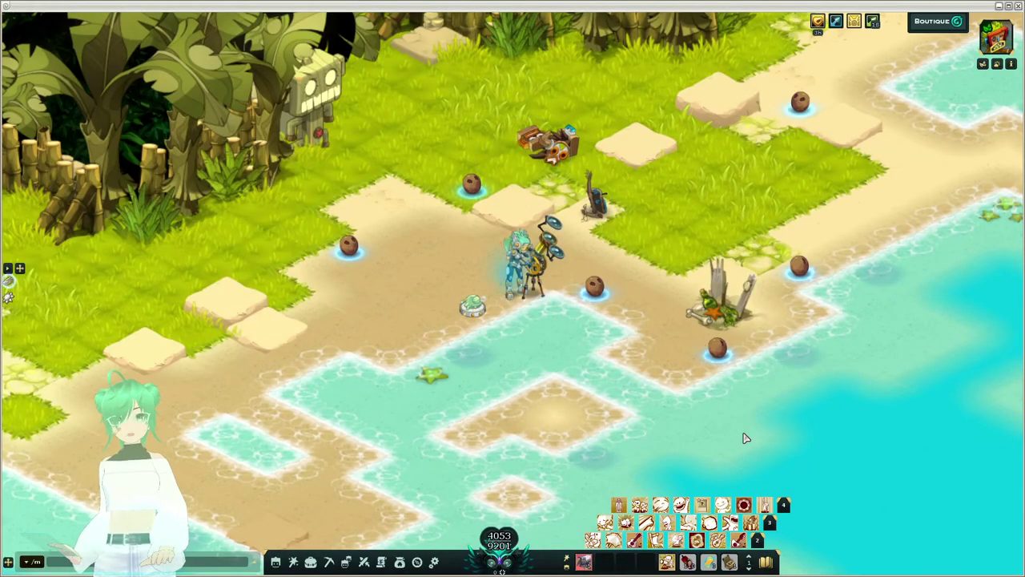